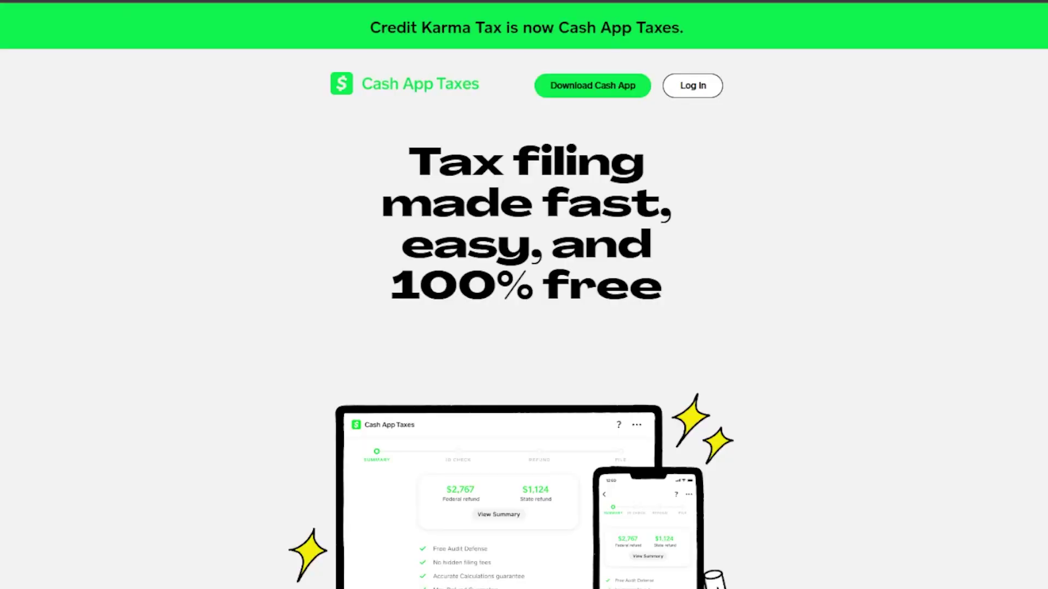
scroll(851, 293, down, 2)
scroll(852, 293, down, 3)
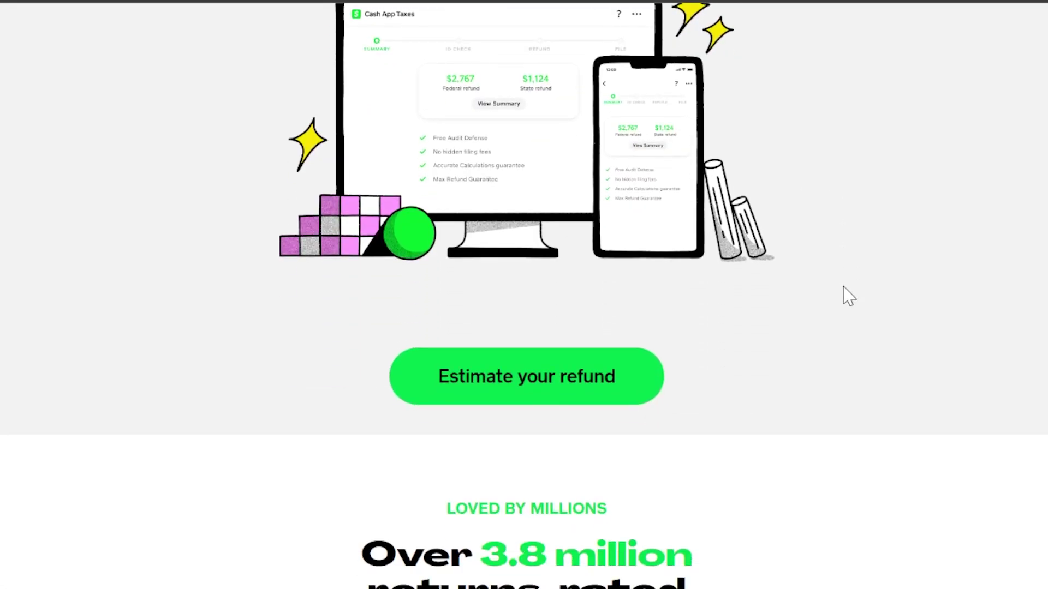
scroll(851, 293, down, 4)
scroll(849, 296, down, 2)
scroll(849, 296, down, 3)
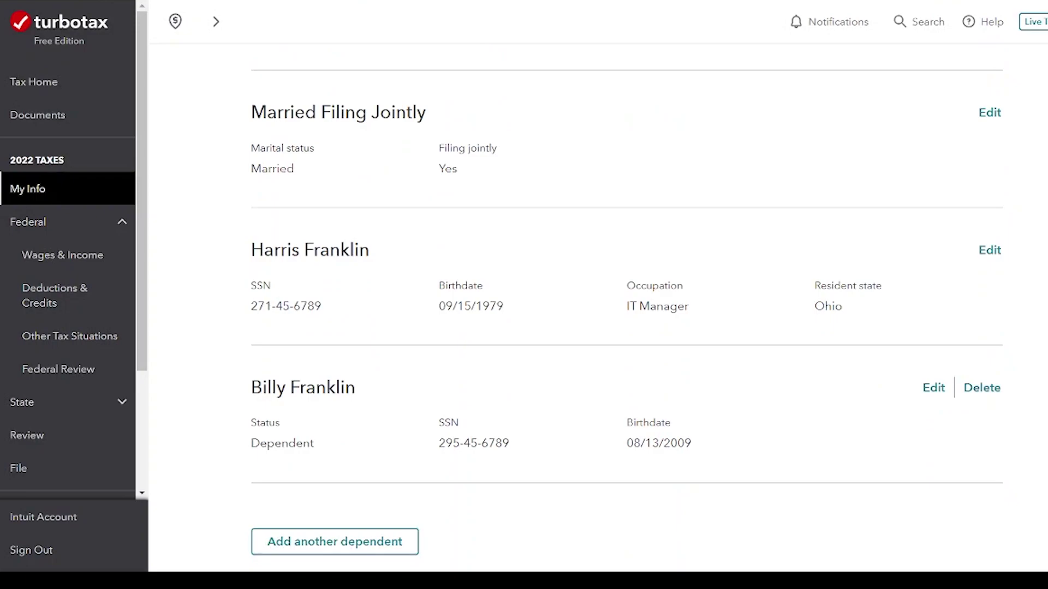
scroll(627, 306, down, 1)
scroll(627, 306, down, 3)
scroll(627, 307, down, 2)
scroll(627, 317, down, 3)
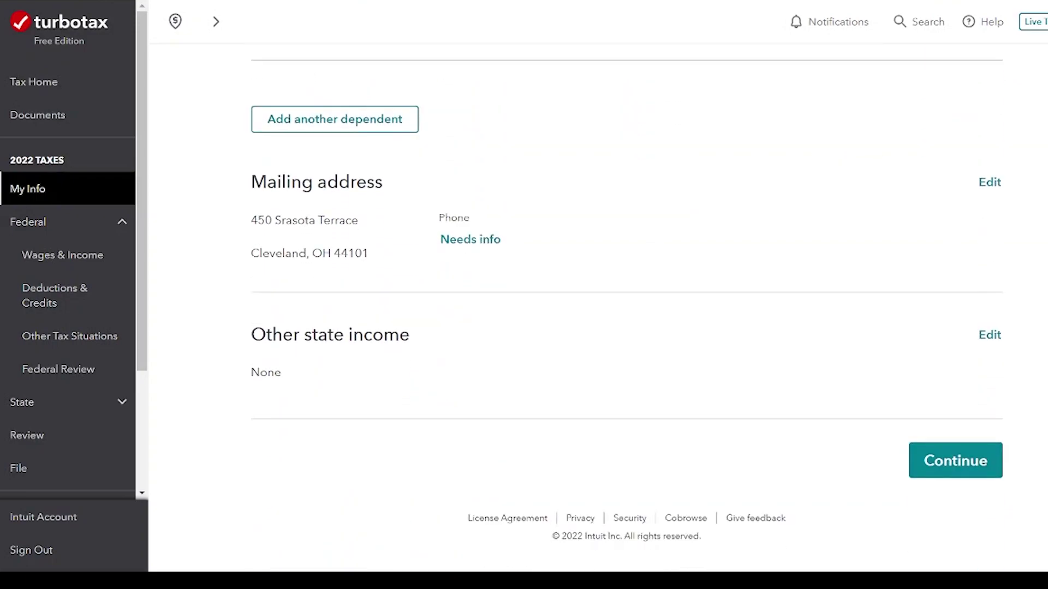
Continue out of My Info and confirm filing jointly to reach the PLUS Help & Support offer.
click(954, 463)
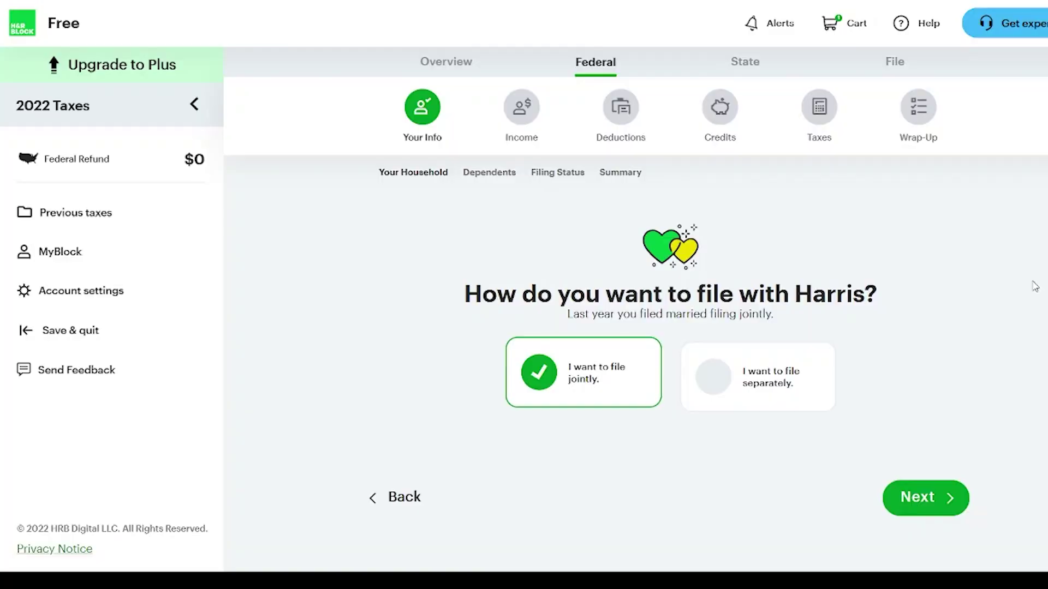
click(924, 509)
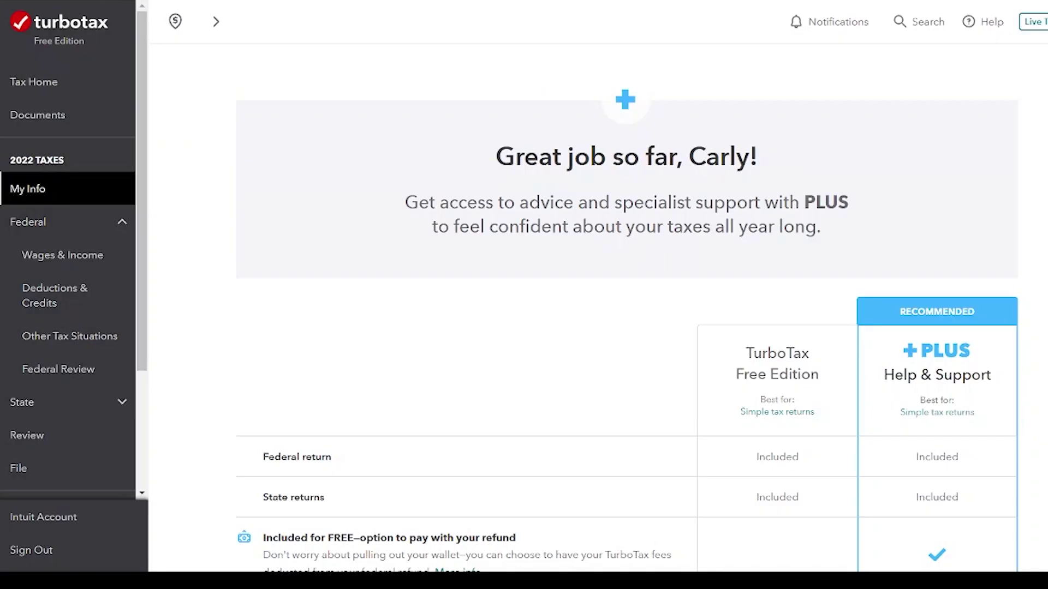
scroll(627, 311, down, 1)
scroll(628, 311, down, 2)
scroll(627, 311, down, 3)
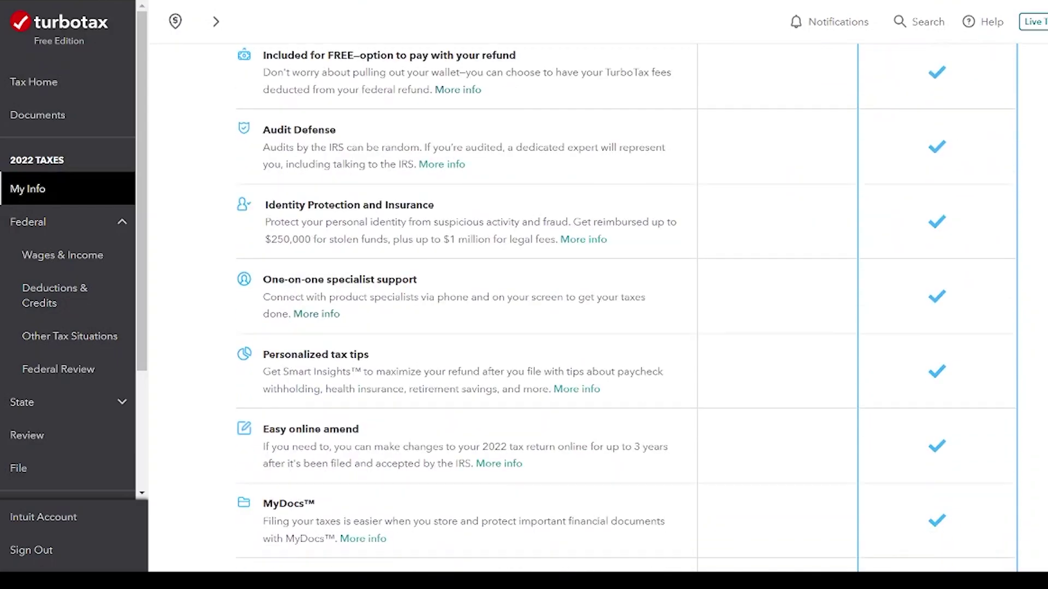
scroll(627, 312, down, 3)
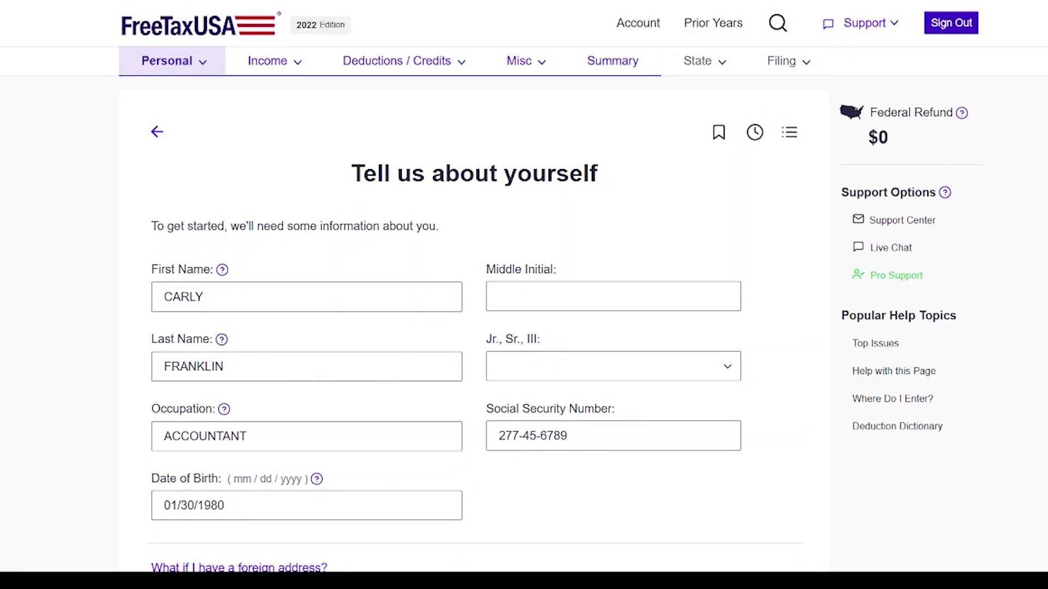
scroll(475, 328, down, 2)
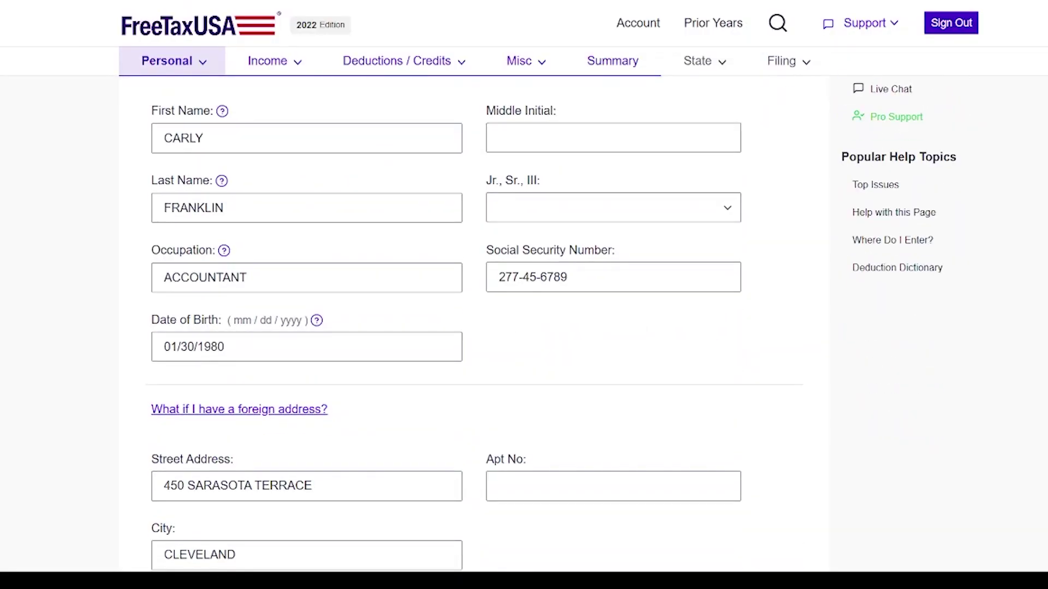
scroll(475, 328, down, 4)
scroll(475, 327, down, 3)
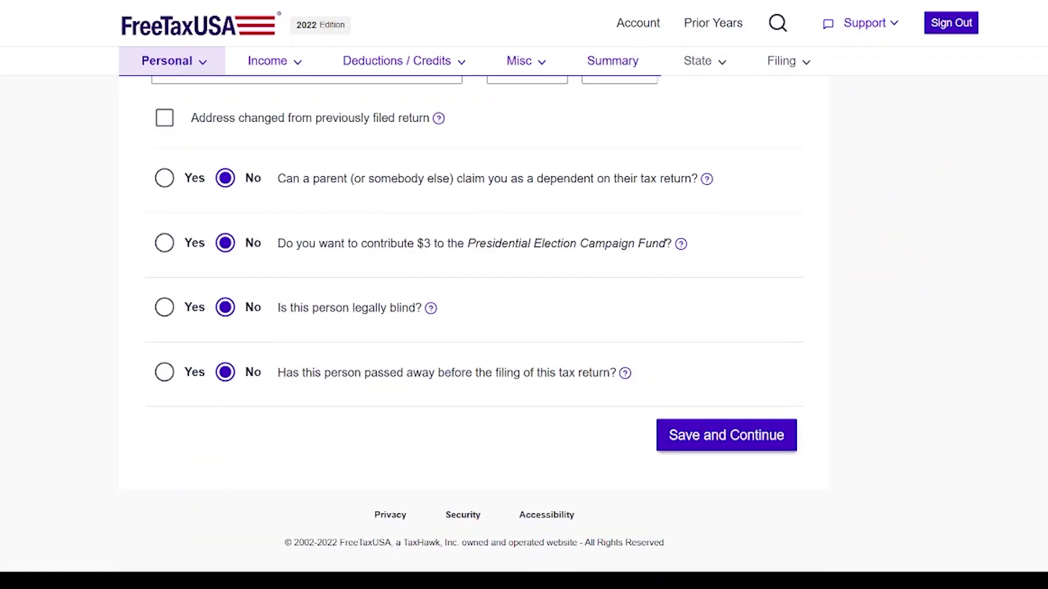
Save the Tell us about yourself answers and continue to the filing status question.
click(706, 440)
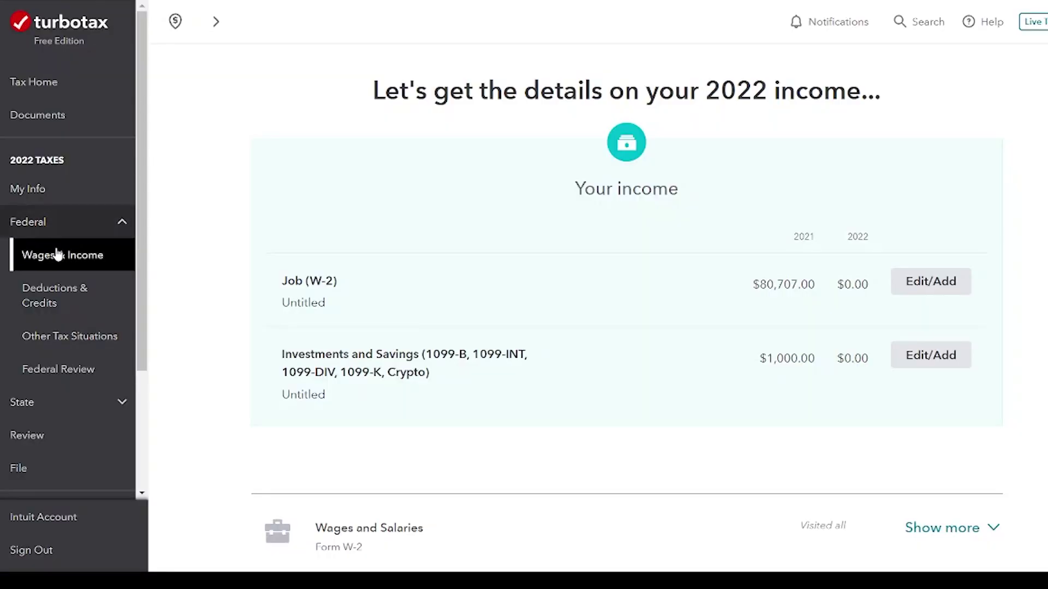
Go to Wages & Income under Federal in the left navigation.
click(54, 257)
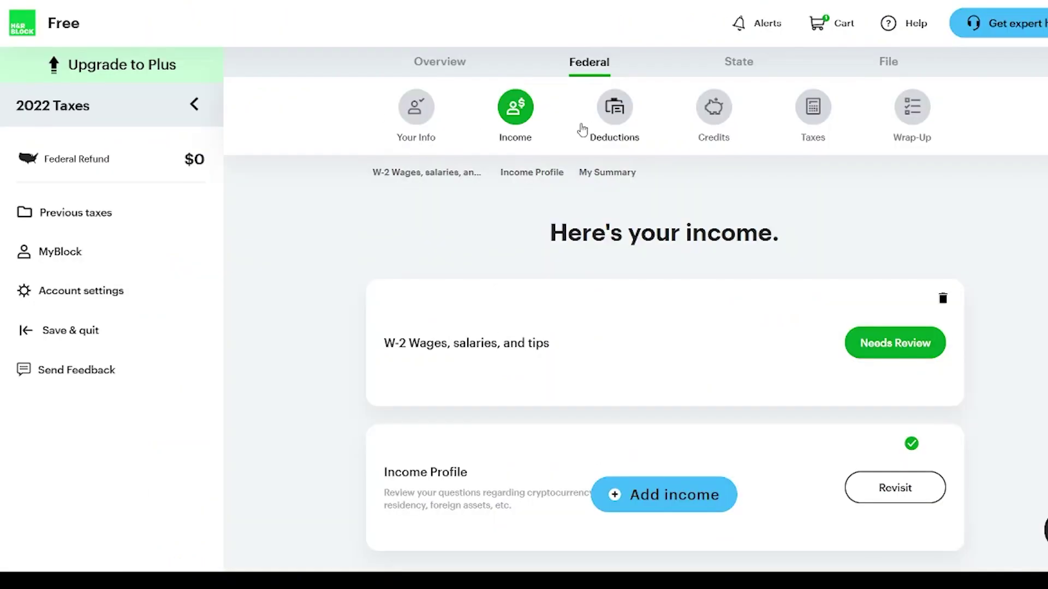
scroll(664, 353, down, 3)
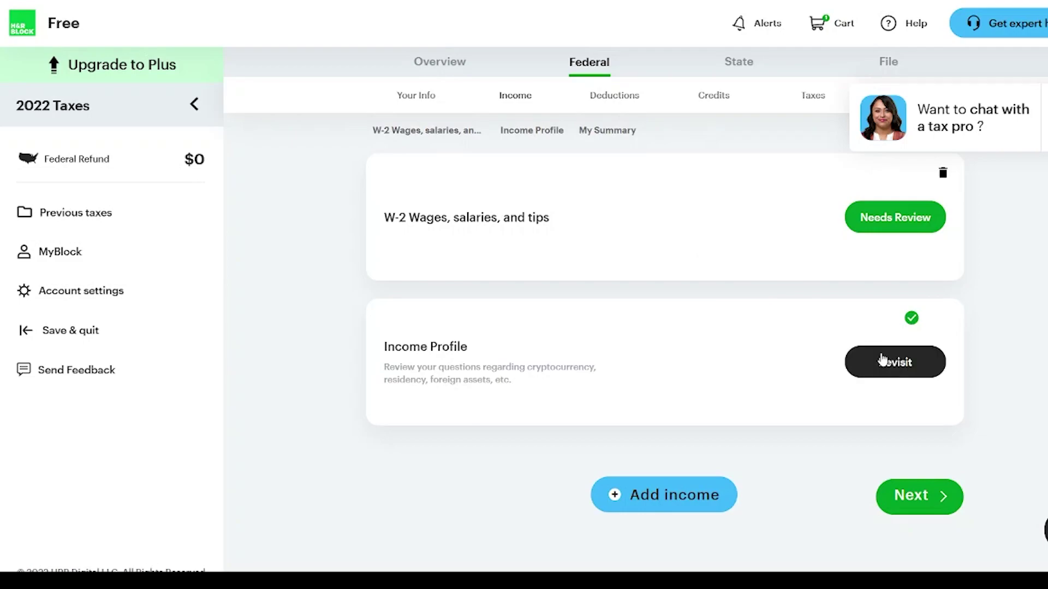
Enter the W-2 Wages, salaries, and tips item from the income summary.
click(891, 365)
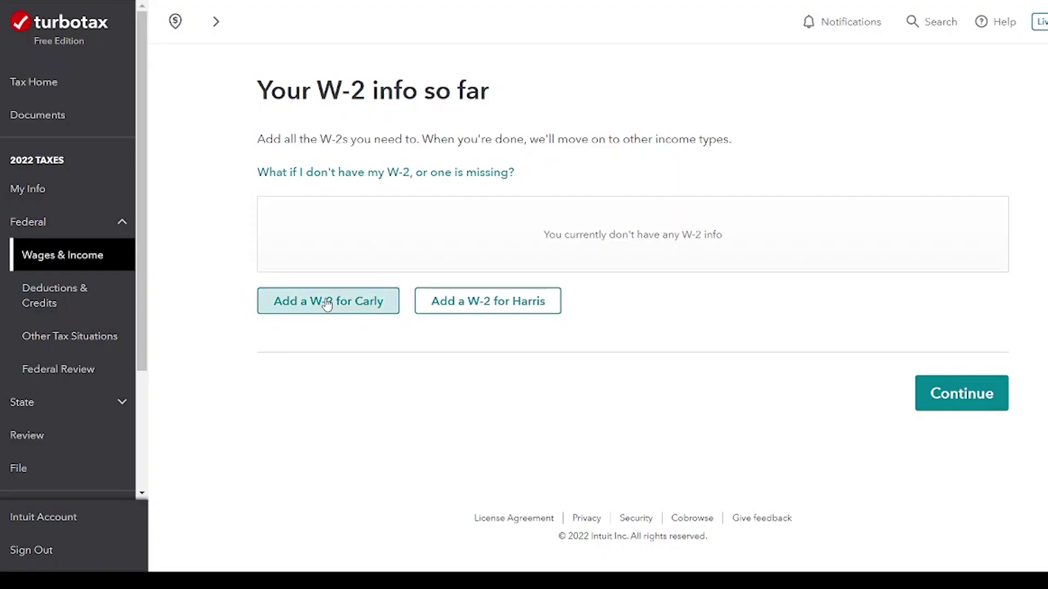
Add a W-2 for the primary filer, bringing up the blank employer information form.
click(326, 300)
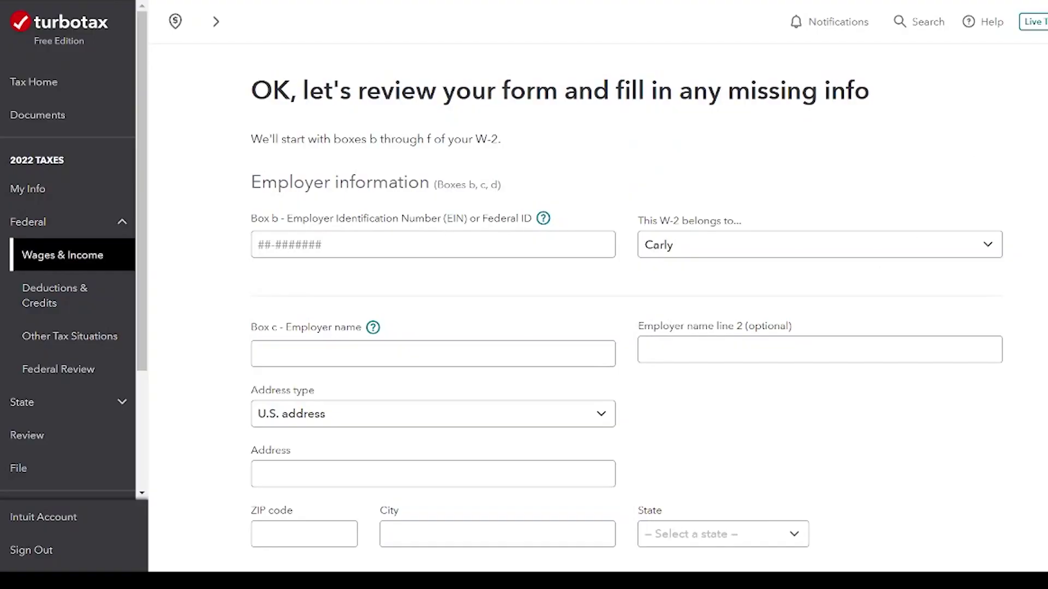
scroll(627, 307, down, 2)
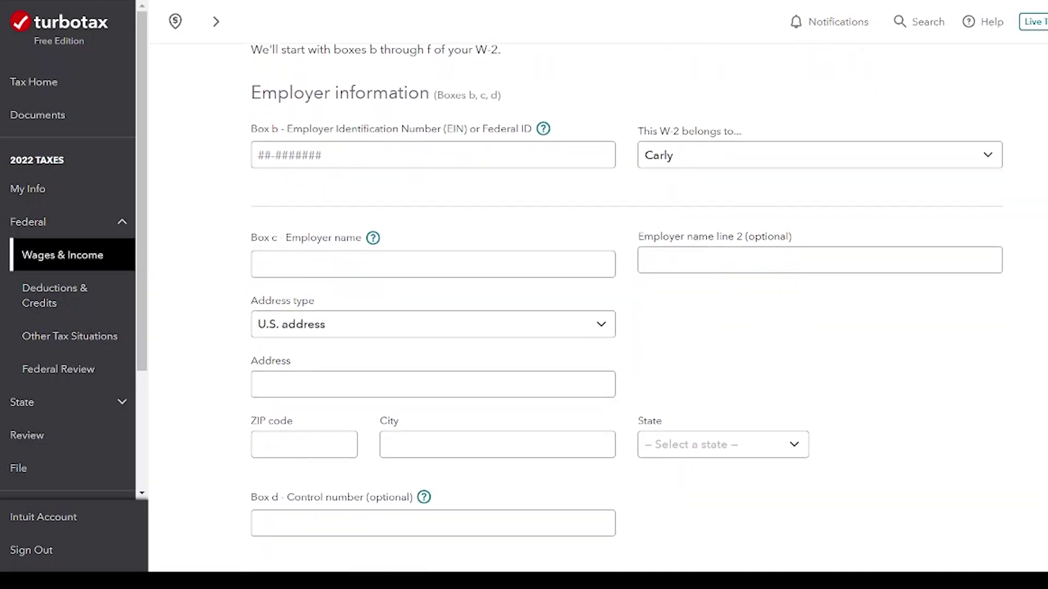
scroll(628, 308, down, 1)
scroll(628, 308, up, 3)
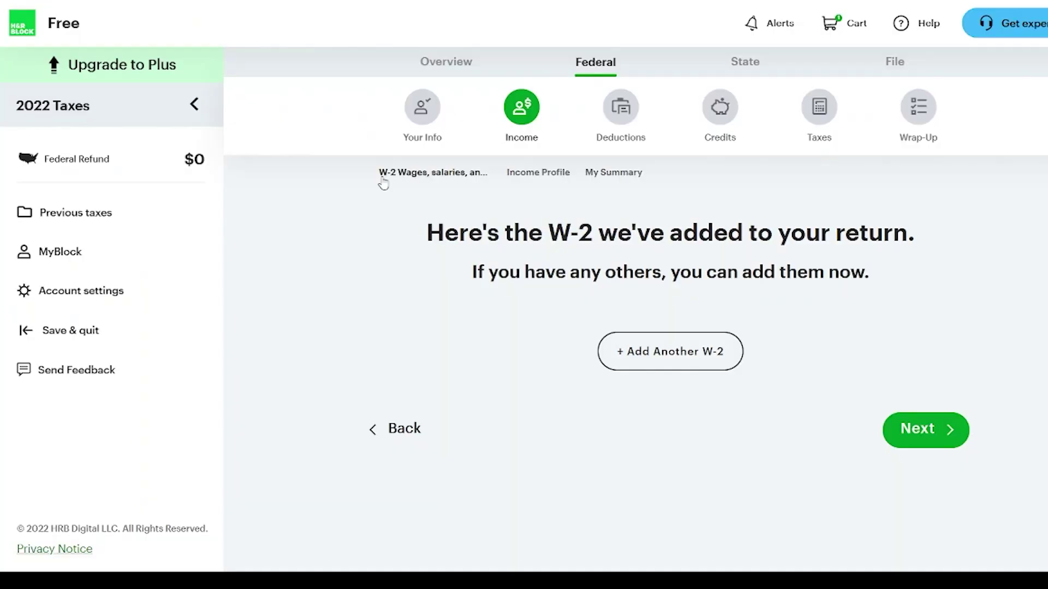
Add another W-2 and proceed to its blank entry form.
click(663, 353)
click(682, 485)
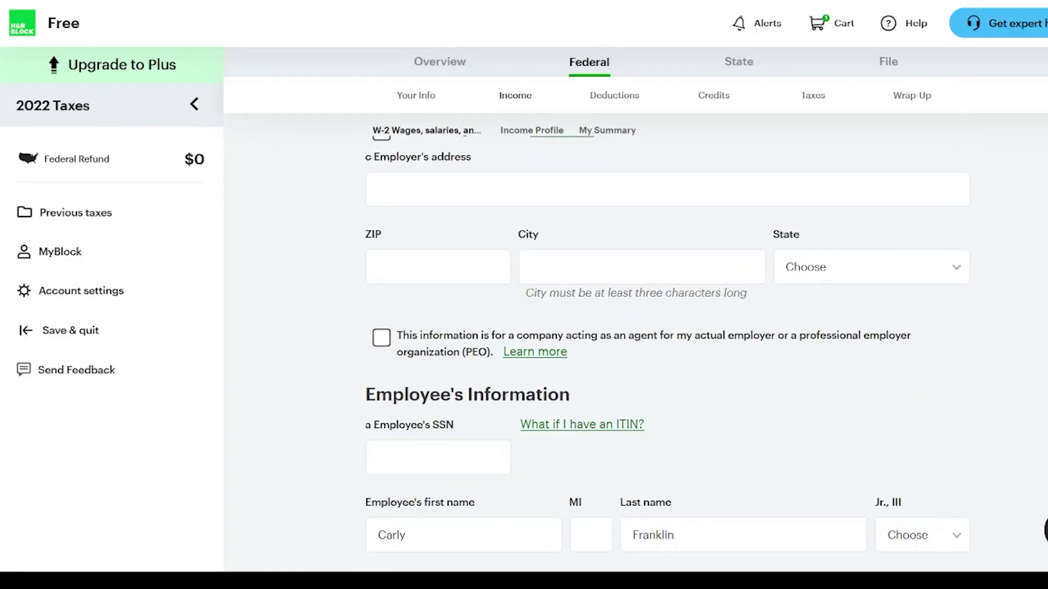
scroll(667, 368, down, 2)
scroll(668, 369, down, 4)
scroll(667, 343, down, 5)
scroll(667, 344, down, 2)
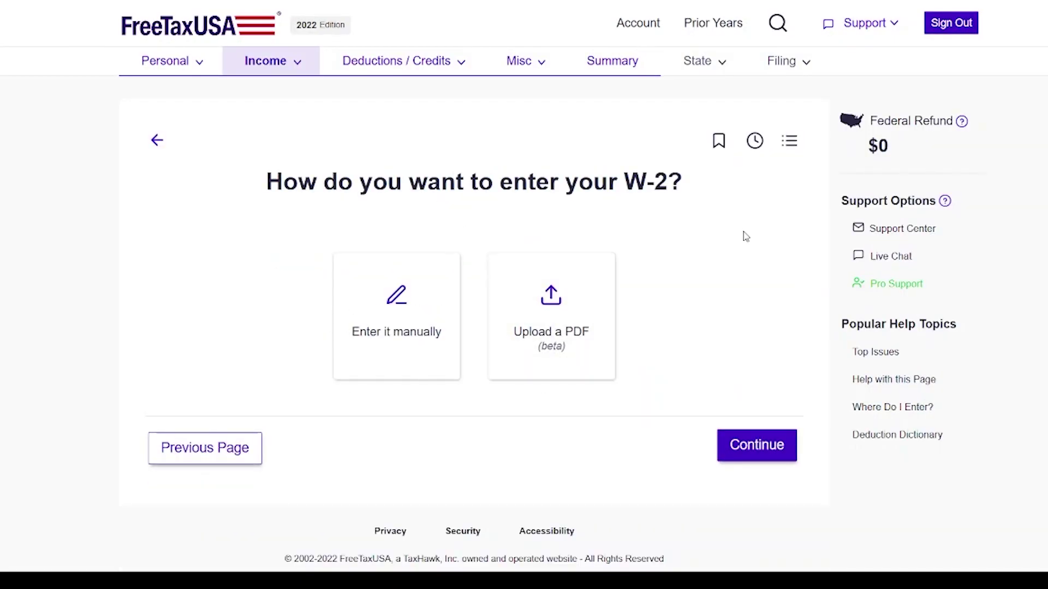
Pick the PDF upload option, then switch to entering the W-2 manually.
click(565, 366)
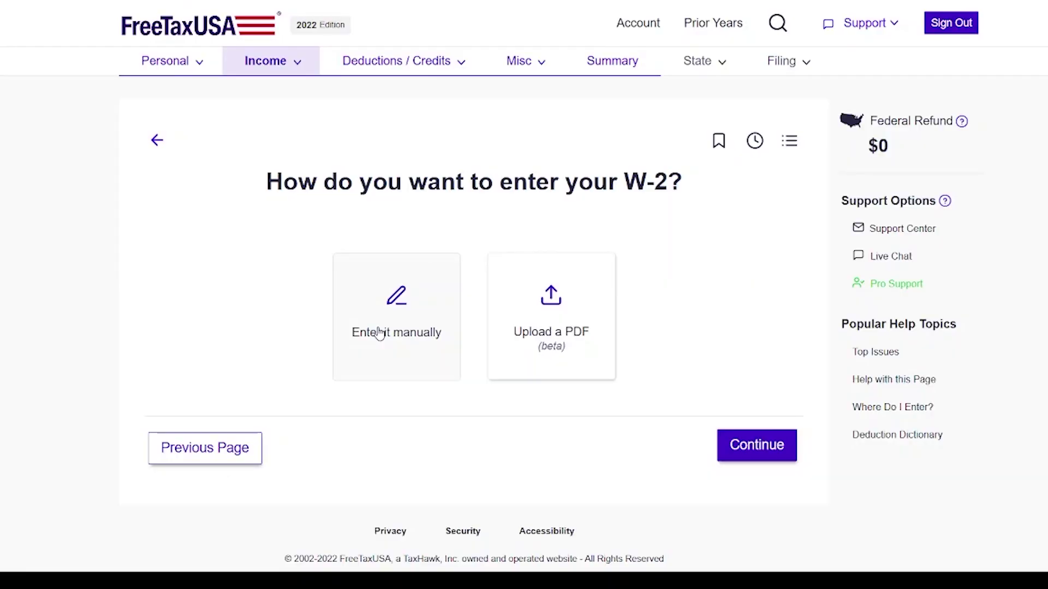
click(379, 334)
scroll(380, 333, down, 2)
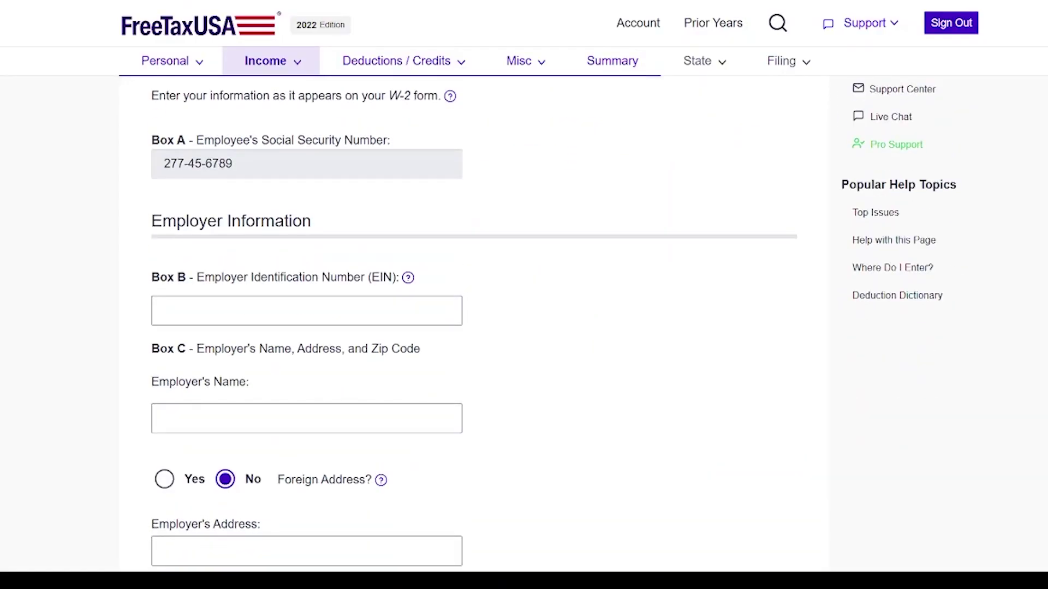
scroll(380, 333, down, 2)
scroll(473, 320, down, 3)
scroll(474, 321, down, 2)
scroll(474, 320, down, 4)
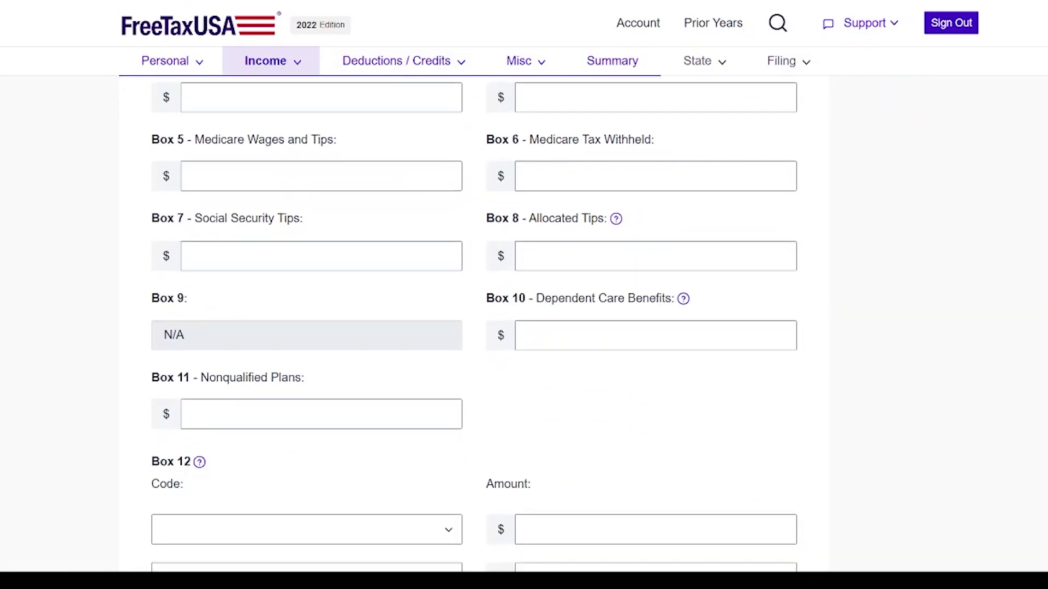
scroll(474, 320, down, 3)
scroll(473, 320, down, 3)
scroll(473, 320, down, 1)
scroll(473, 320, down, 5)
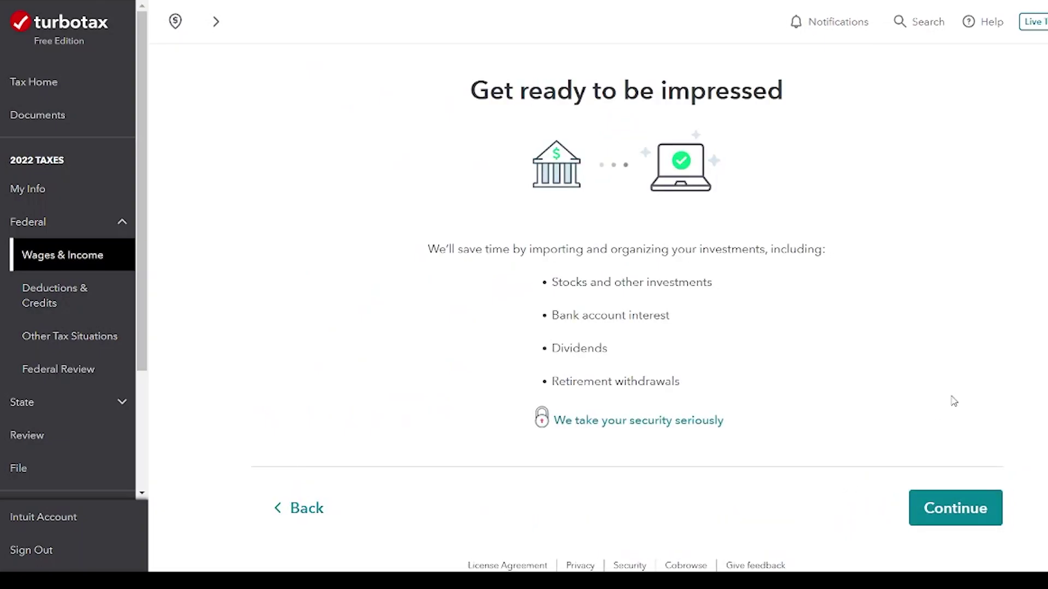
Skip the investment import and choose Type it in myself for the 1099-INT.
click(955, 512)
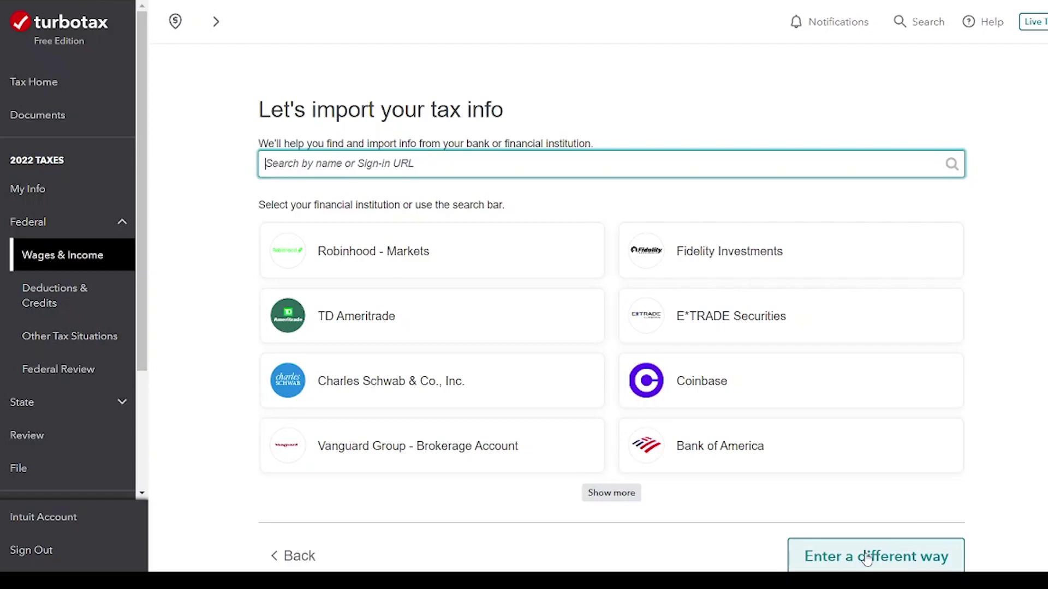
click(866, 560)
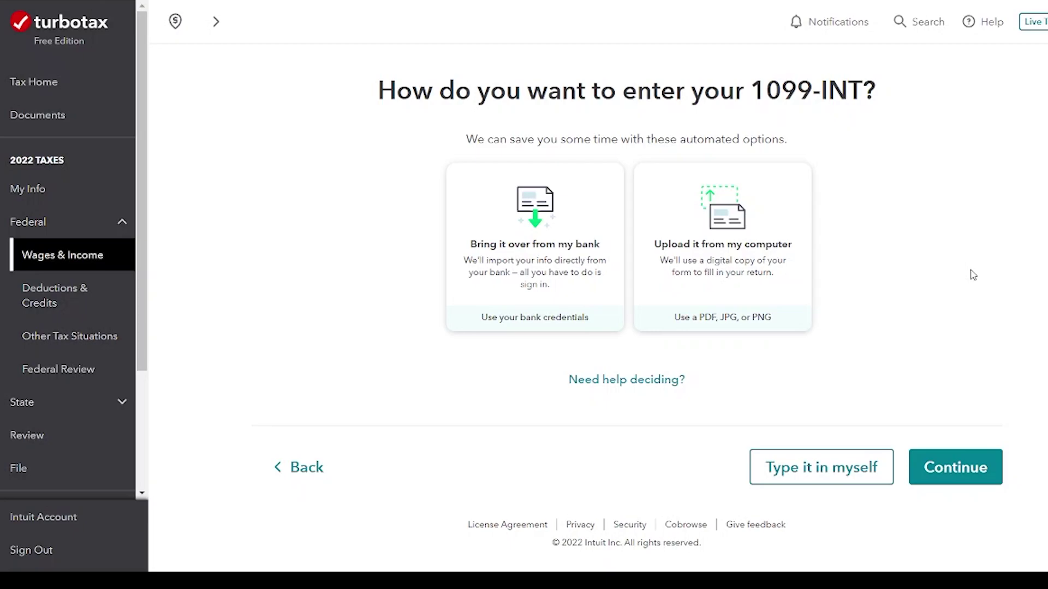
click(830, 468)
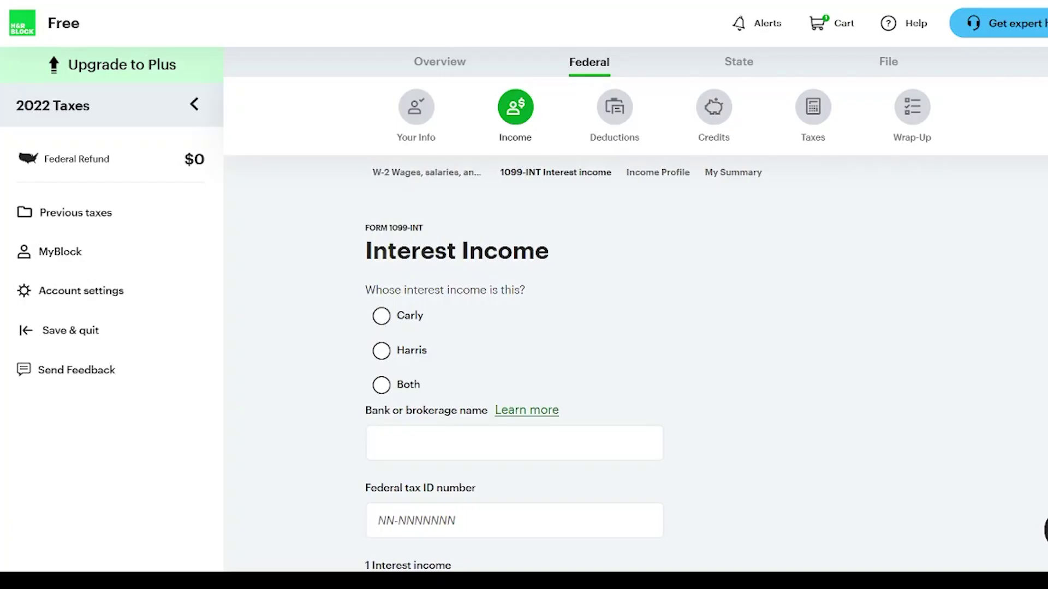
scroll(524, 344, down, 2)
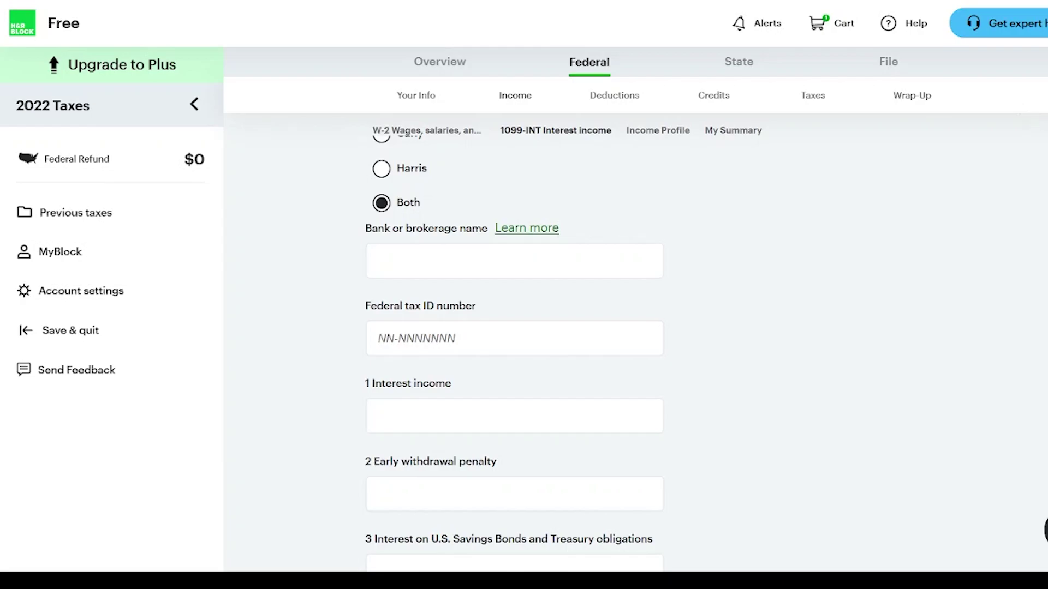
scroll(667, 343, down, 4)
scroll(667, 344, down, 1)
scroll(667, 344, down, 2)
scroll(667, 344, down, 1)
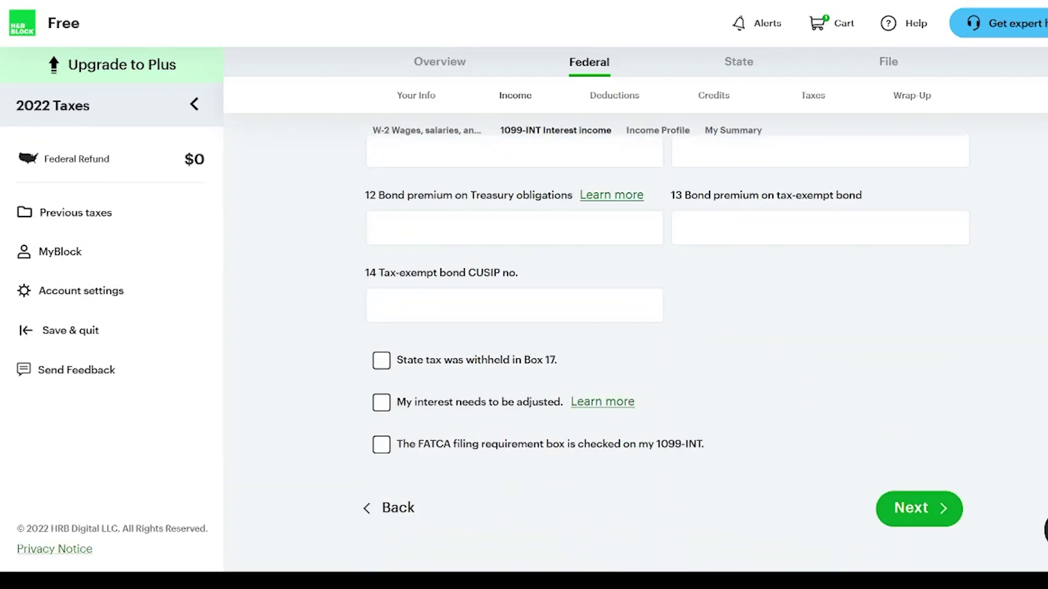
scroll(667, 344, up, 4)
scroll(668, 344, up, 1)
scroll(667, 352, down, 1)
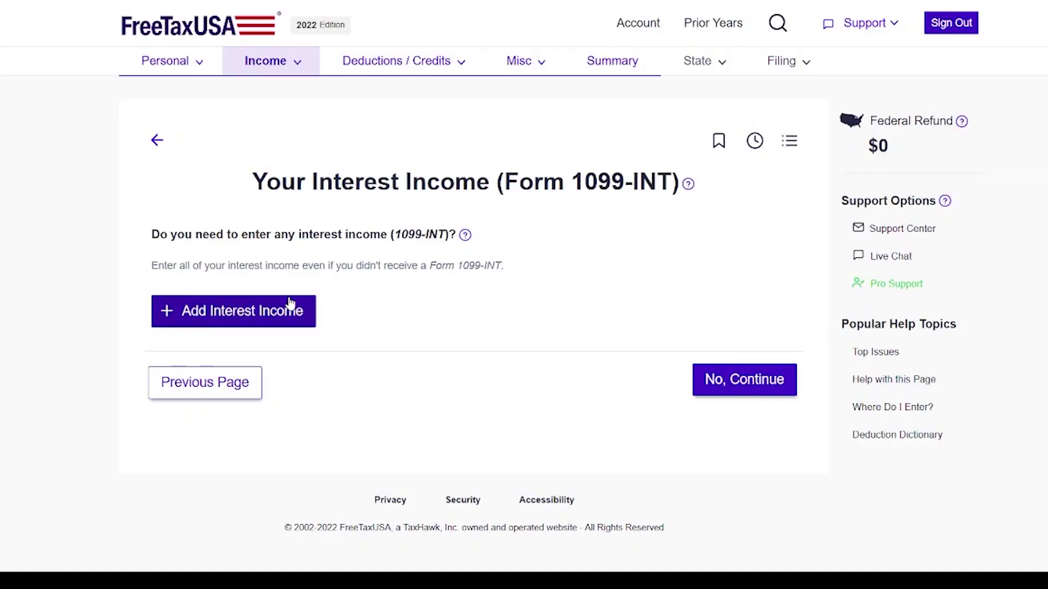
Expand the Income menu of topics to reach Add Interest Income.
click(293, 66)
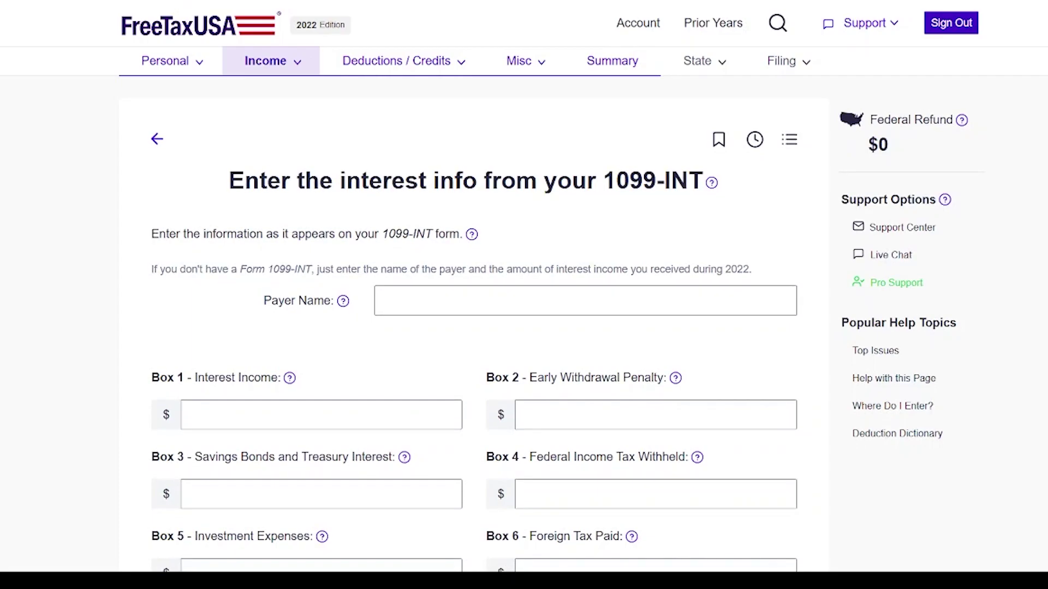
scroll(475, 328, down, 5)
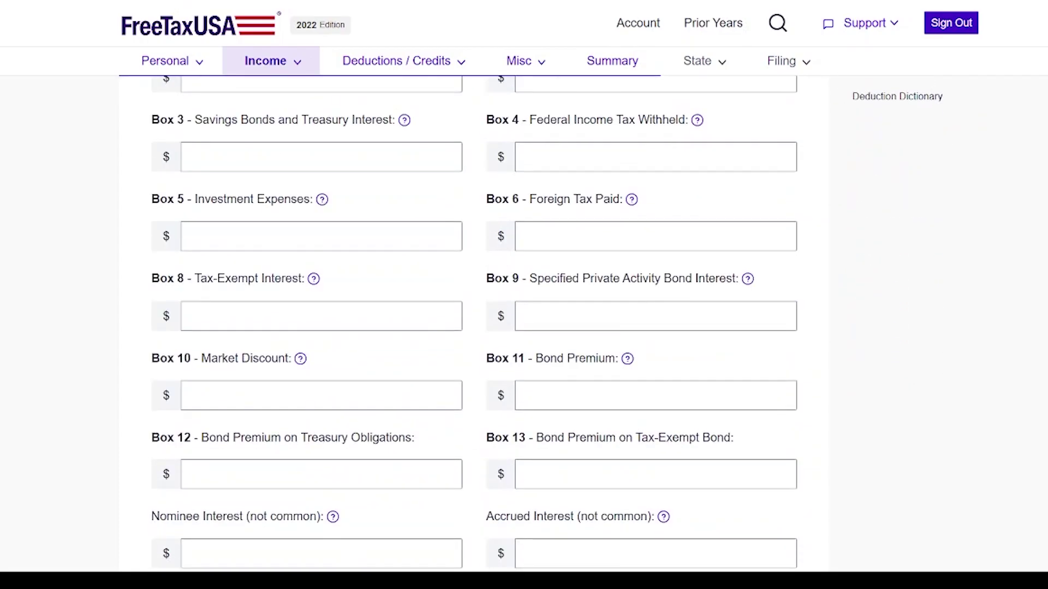
scroll(475, 327, down, 1)
scroll(476, 328, down, 4)
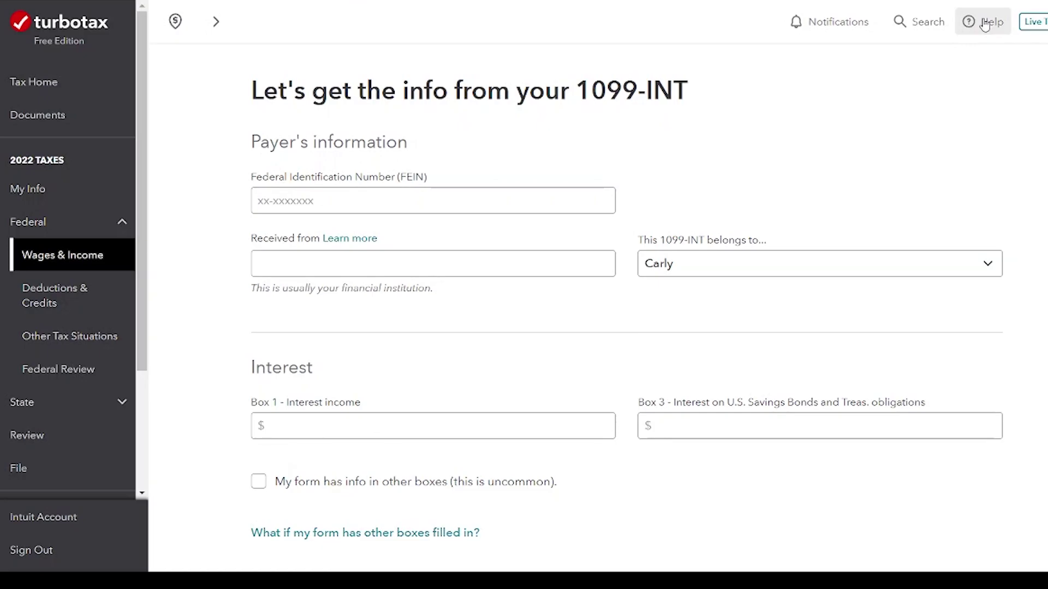
Show TurboTax's help panel, then H&R Block's $40.00 tax-expert help offer.
click(985, 24)
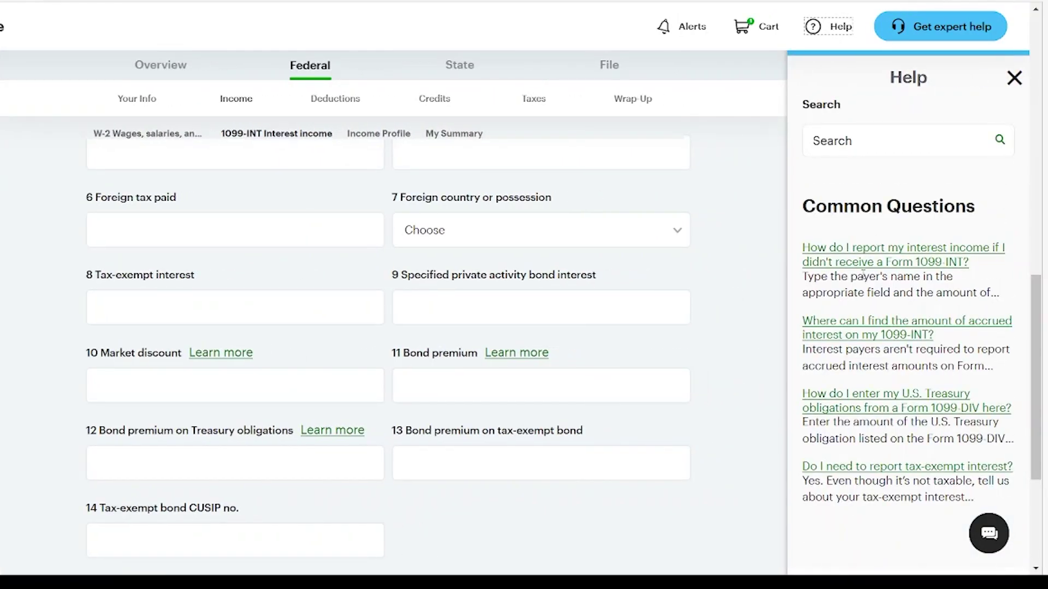
click(966, 28)
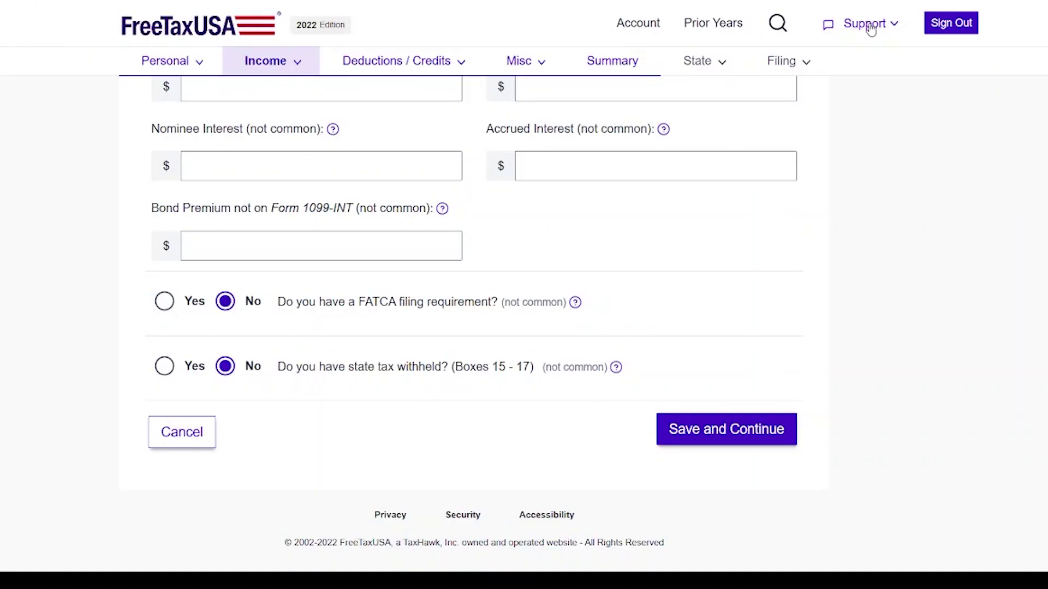
Check help on Accrued Interest, then explore FreeTaxUSA's Support menu and Live Chat option.
click(664, 130)
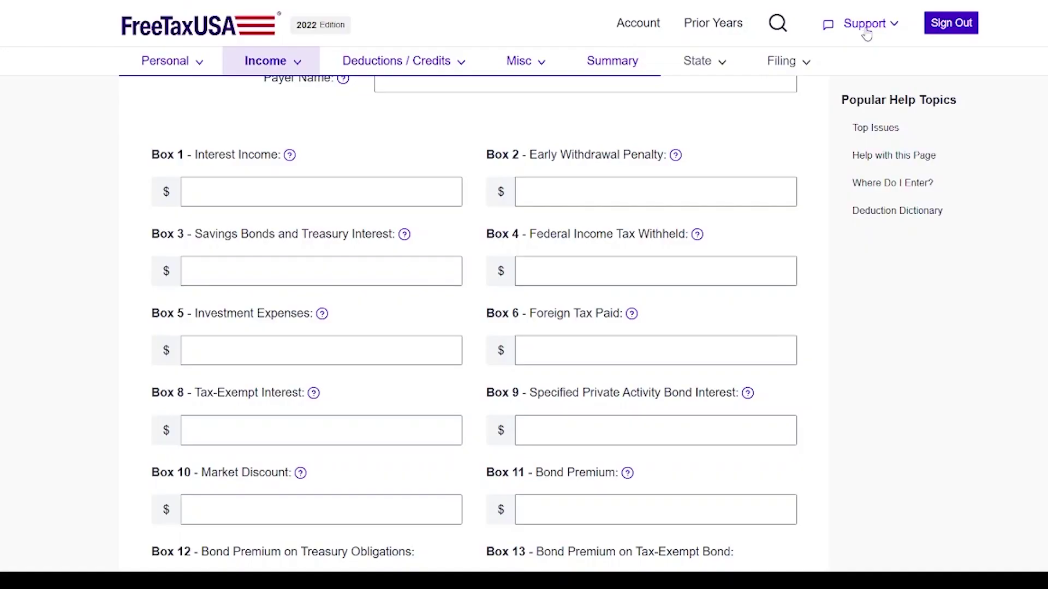
click(867, 33)
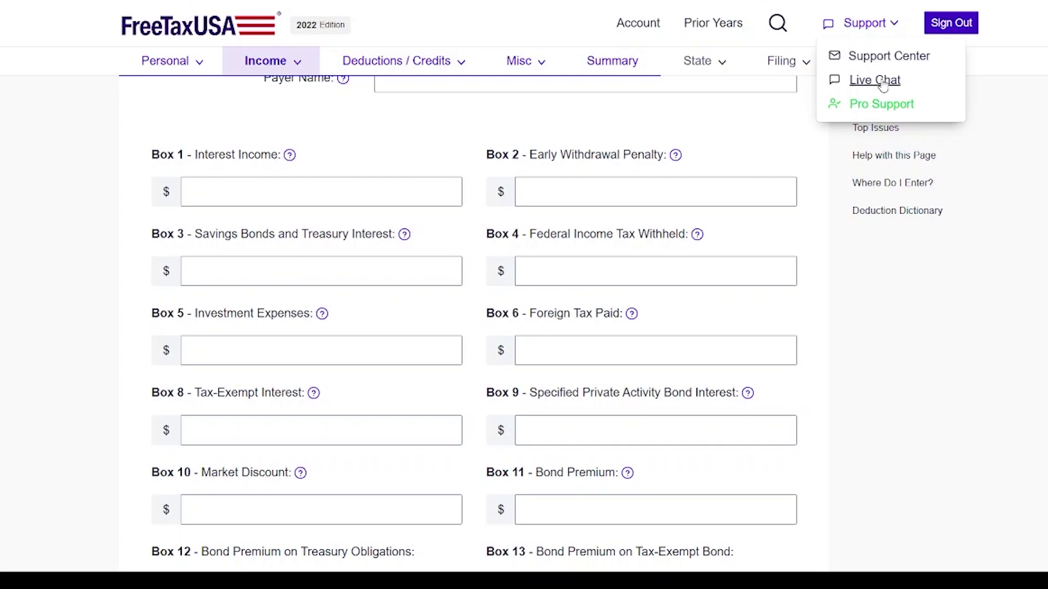
click(882, 82)
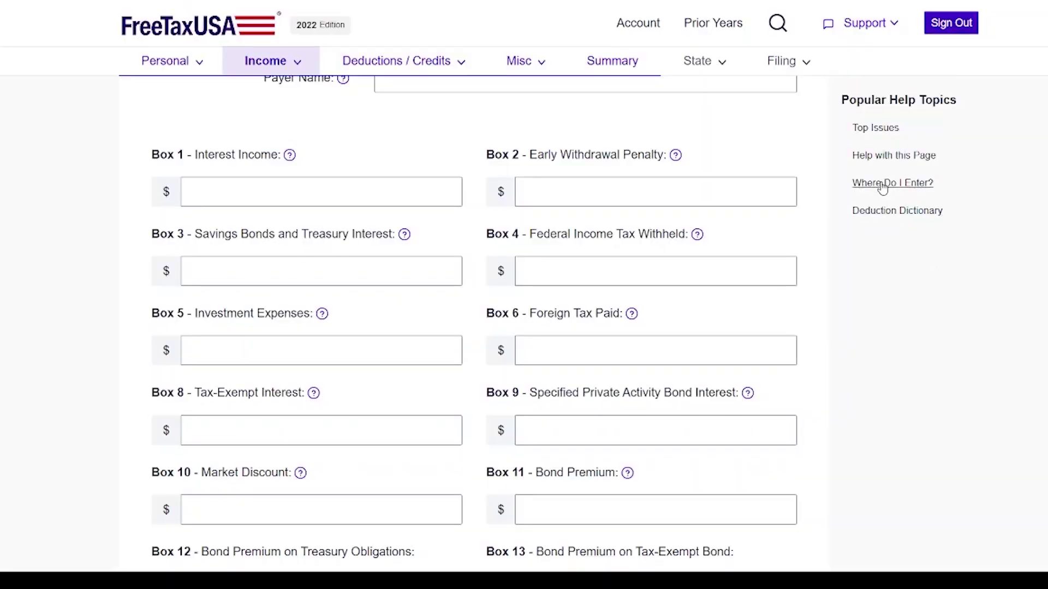
Use Where Do I Enter? to find 1099-DIV and go to the Your Dividend Income screen.
click(883, 183)
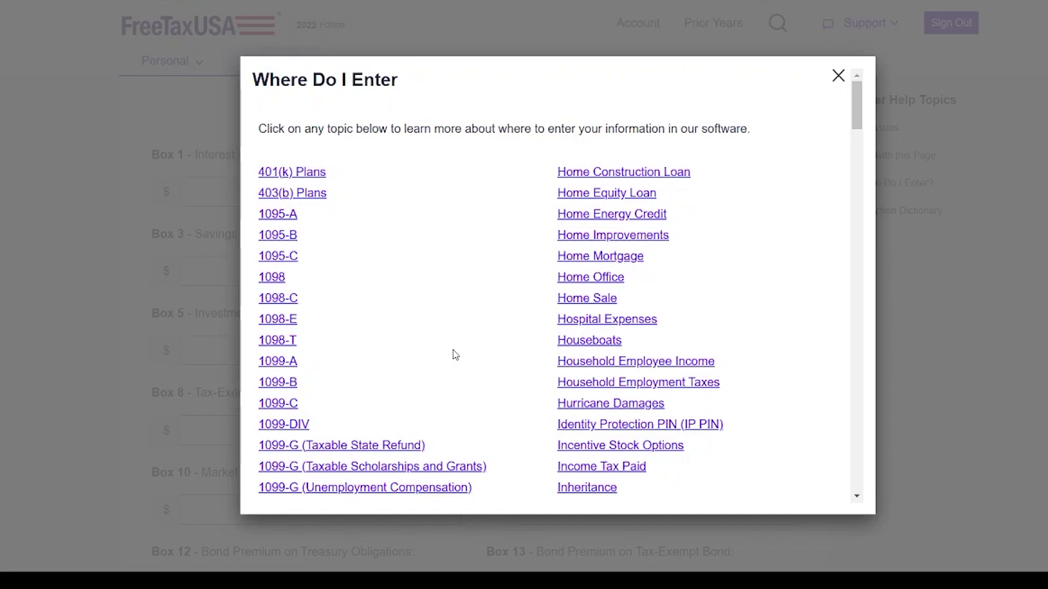
click(292, 426)
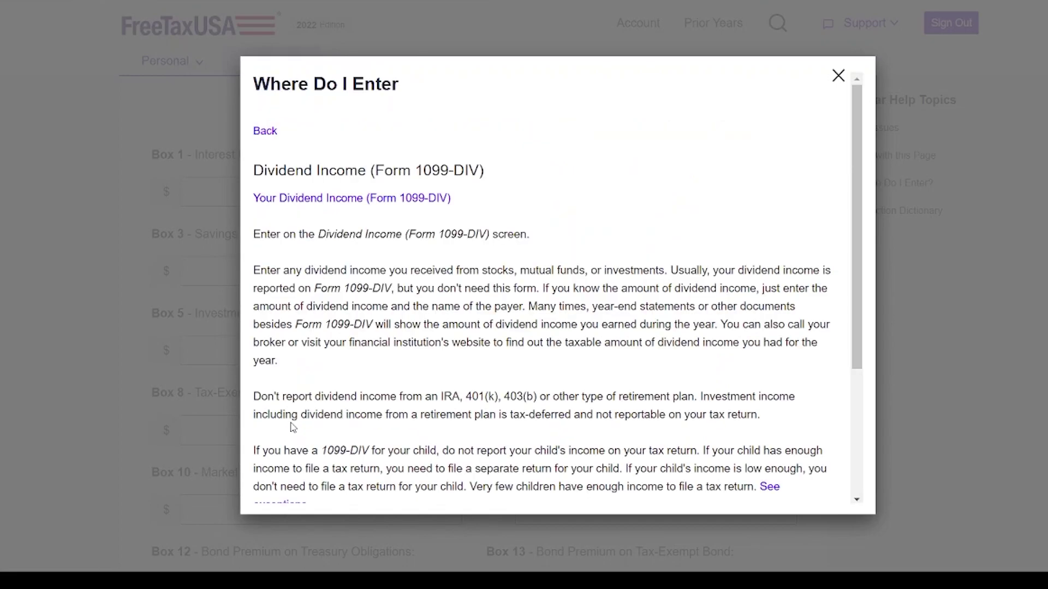
click(378, 208)
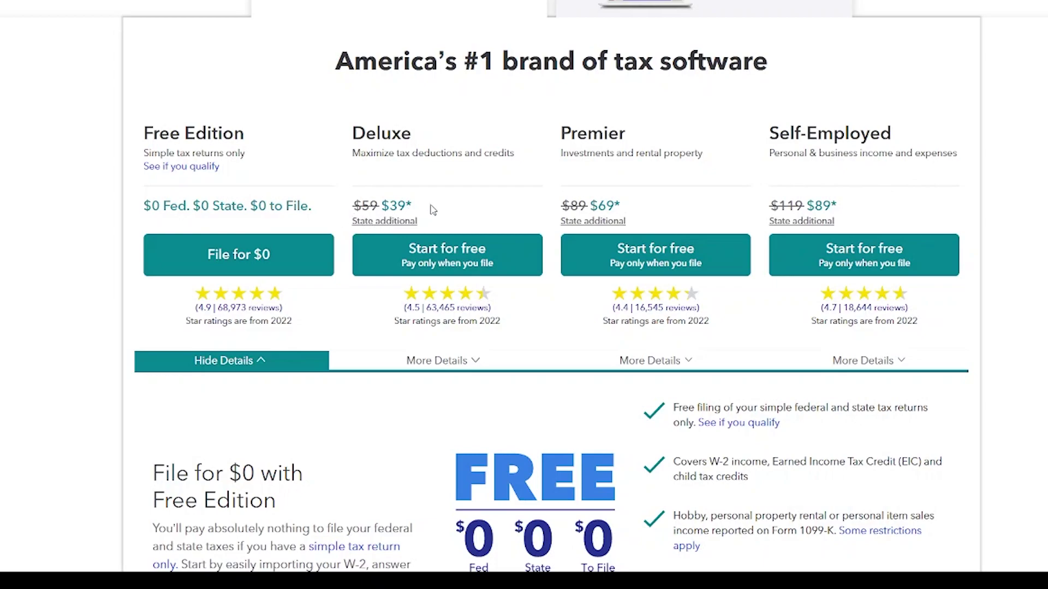
Show the TurboTax State add-on popup pricing each state return at $39.
click(378, 223)
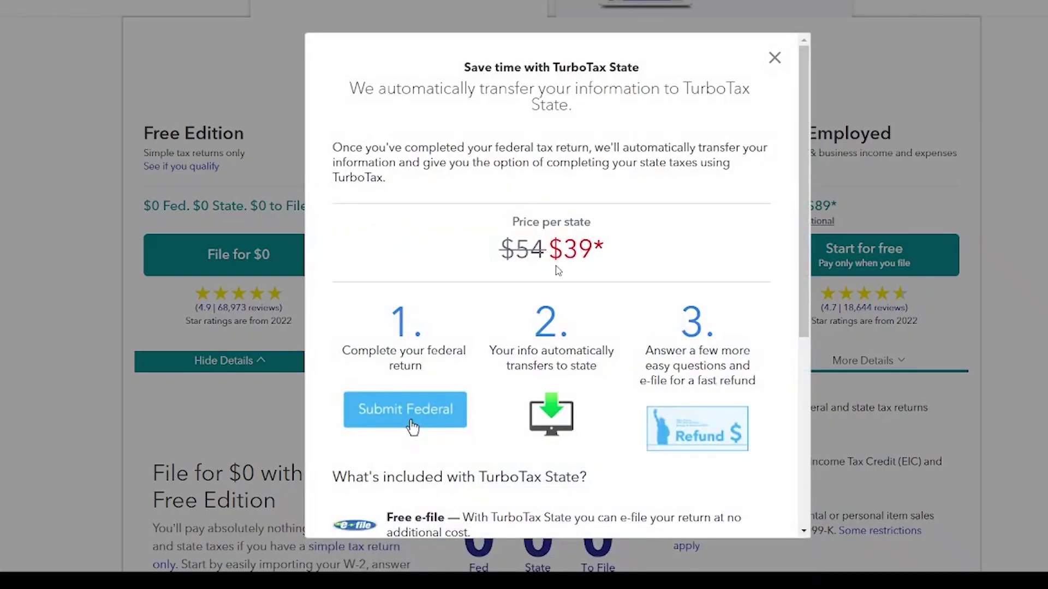